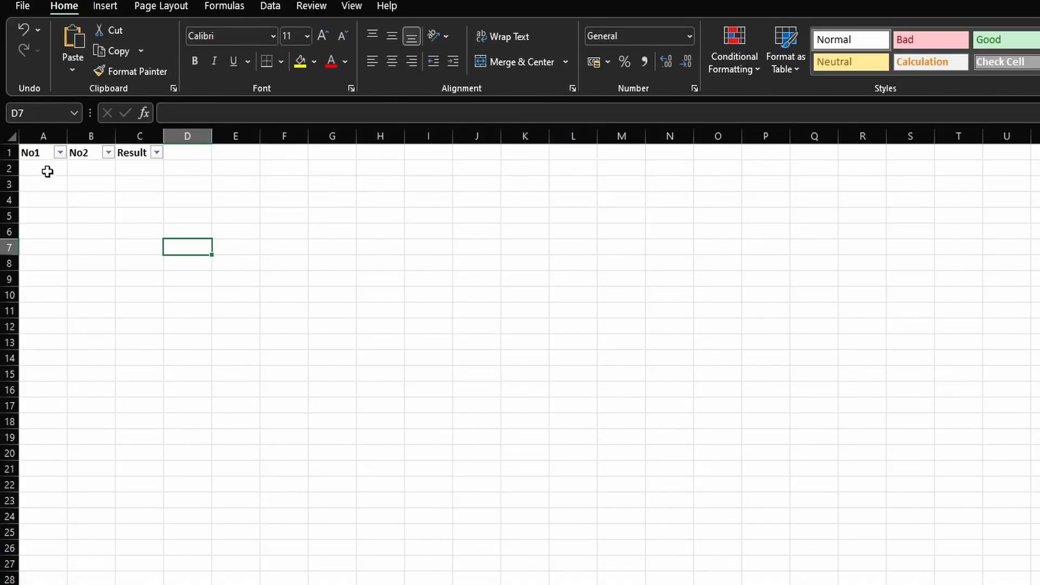
Step: Enter =RANDBETWEEN(0;200) in A2 to generate a random number between 0 and 200
{"action": "left_click", "coordinate": [49, 155]}
{"action": "left_click", "coordinate": [54, 169]}
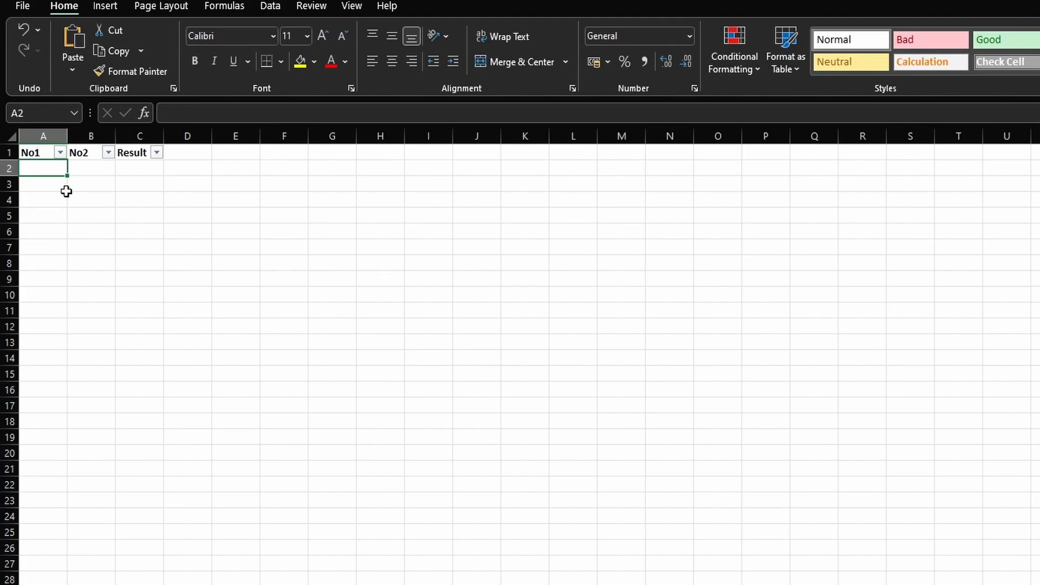
{"action": "type", "text": "="}
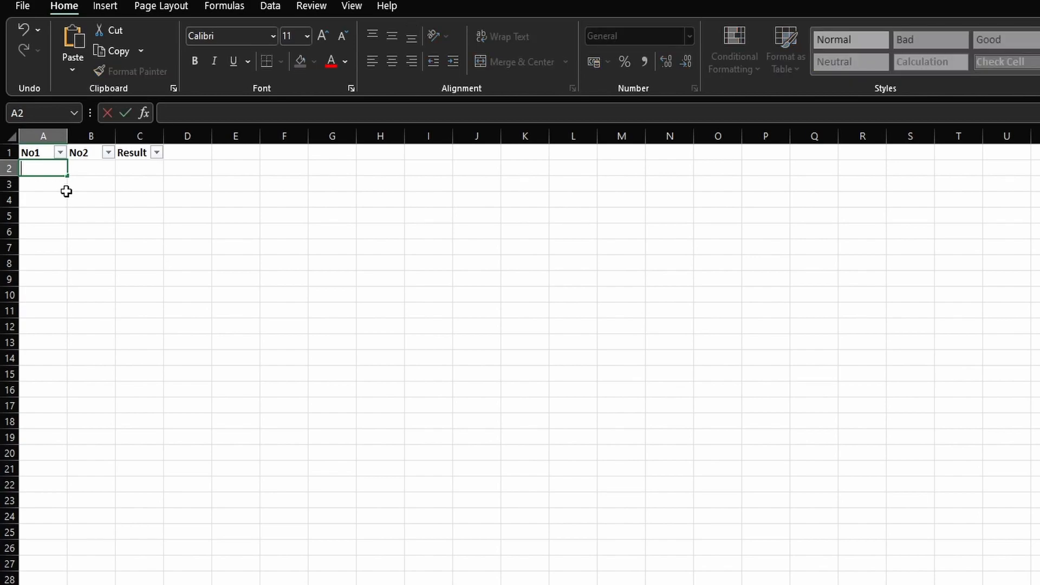
{"action": "type", "text": "ran"}
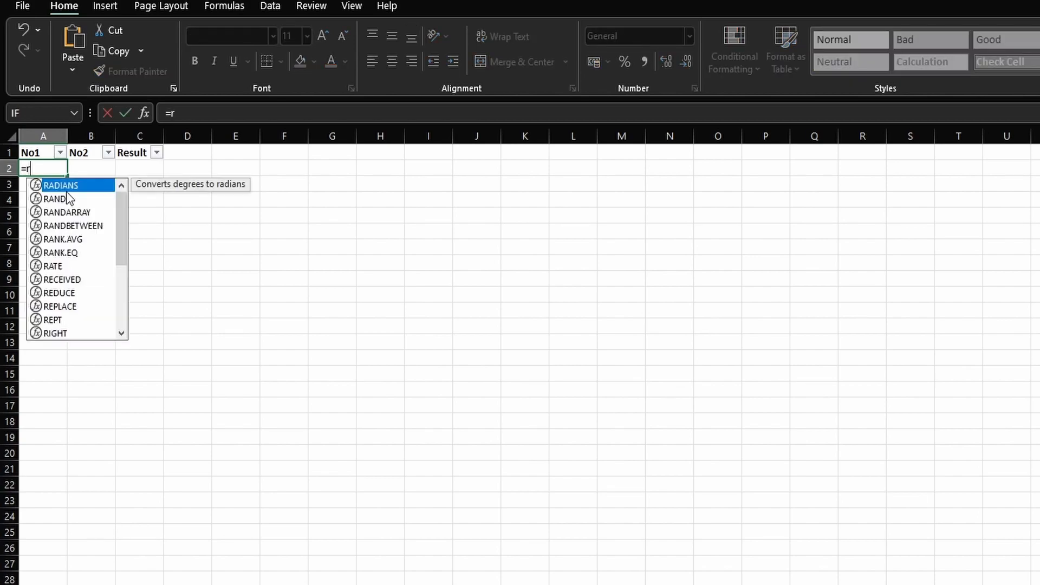
{"action": "key", "text": "Down"}
{"action": "key", "text": "Down"}
{"action": "key", "text": "Tab"}
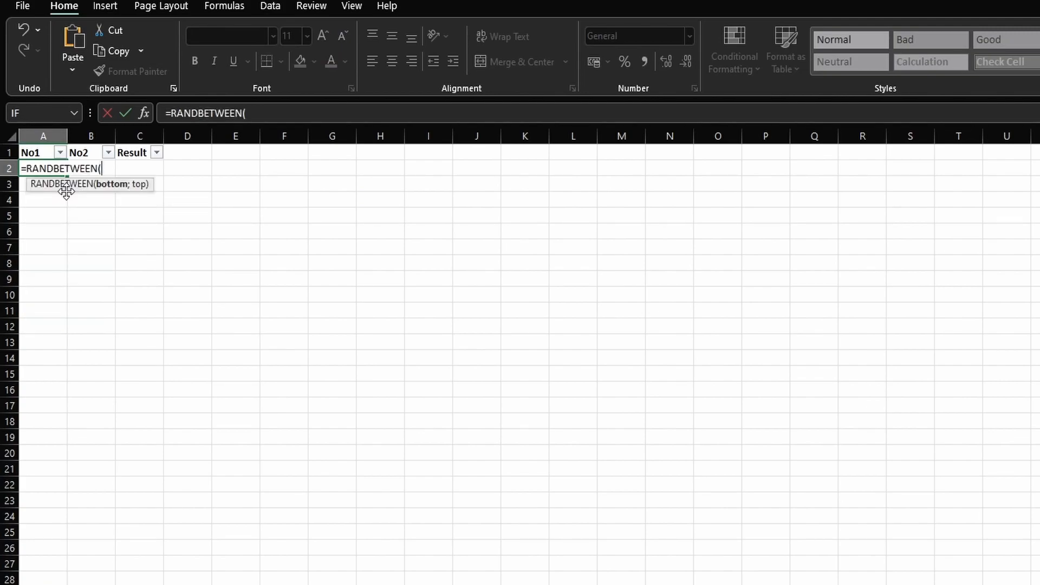
{"action": "type", "text": "0;200"}
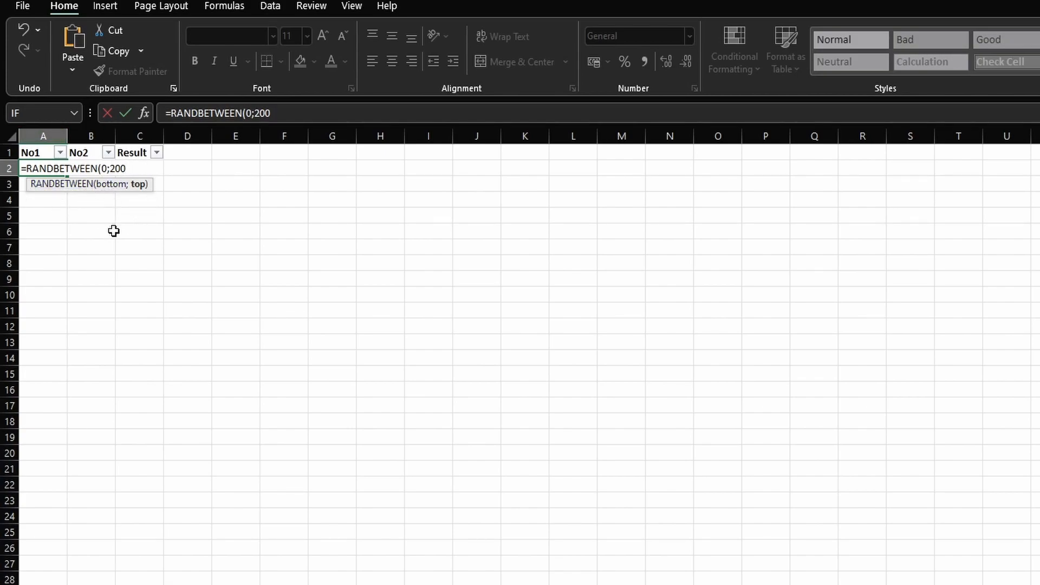
{"action": "type", "text": ")"}
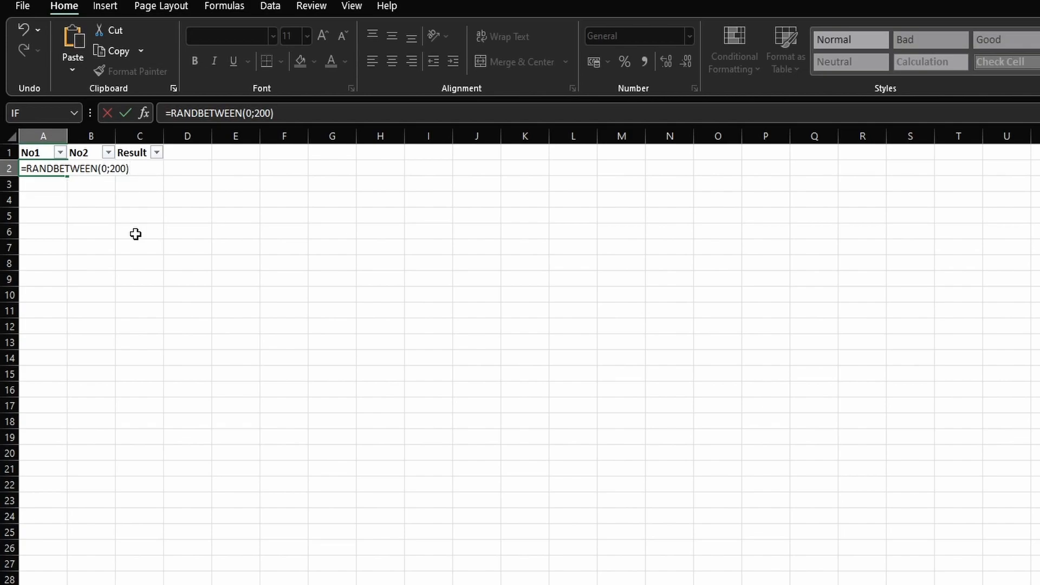
{"action": "key", "text": "Return"}
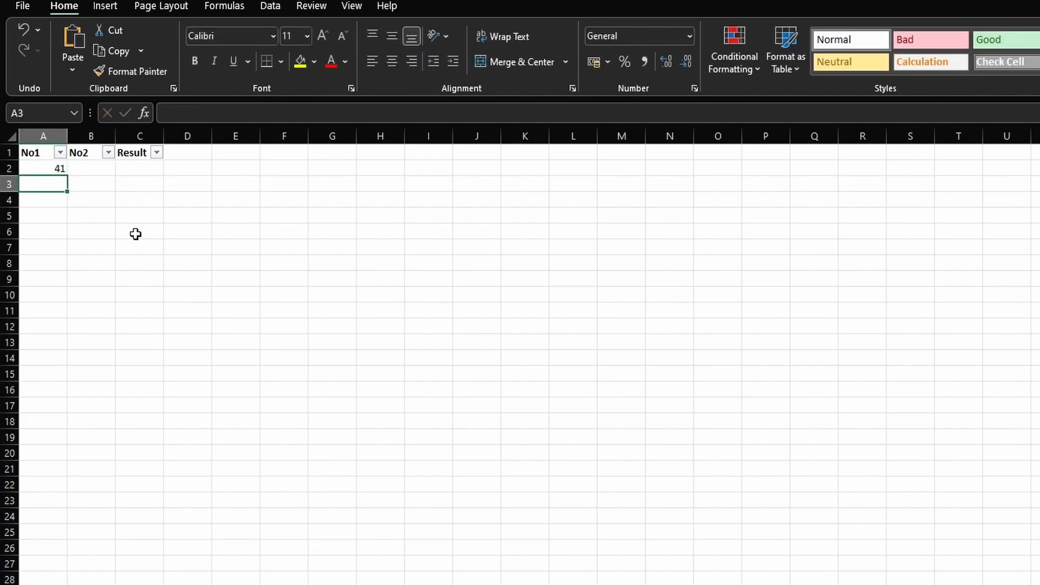
Step: Fill the A2 random-number formula across the No1 and No2 columns through B22 and check the formula in B2
{"action": "left_click", "coordinate": [53, 169]}
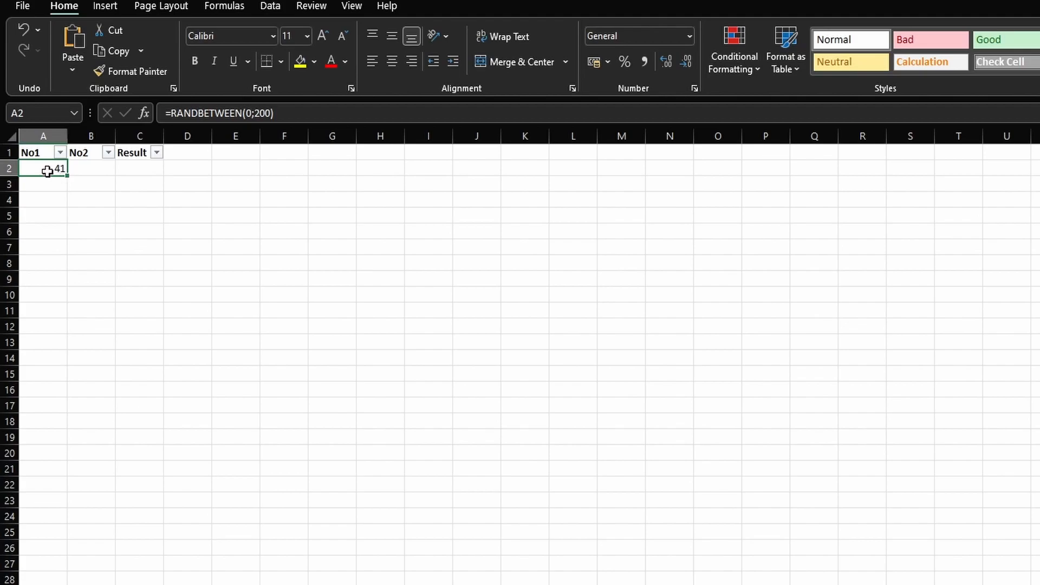
{"action": "left_click_drag", "start_coordinate": [68, 175], "coordinate": [138, 487]}
{"action": "left_click", "coordinate": [100, 279]}
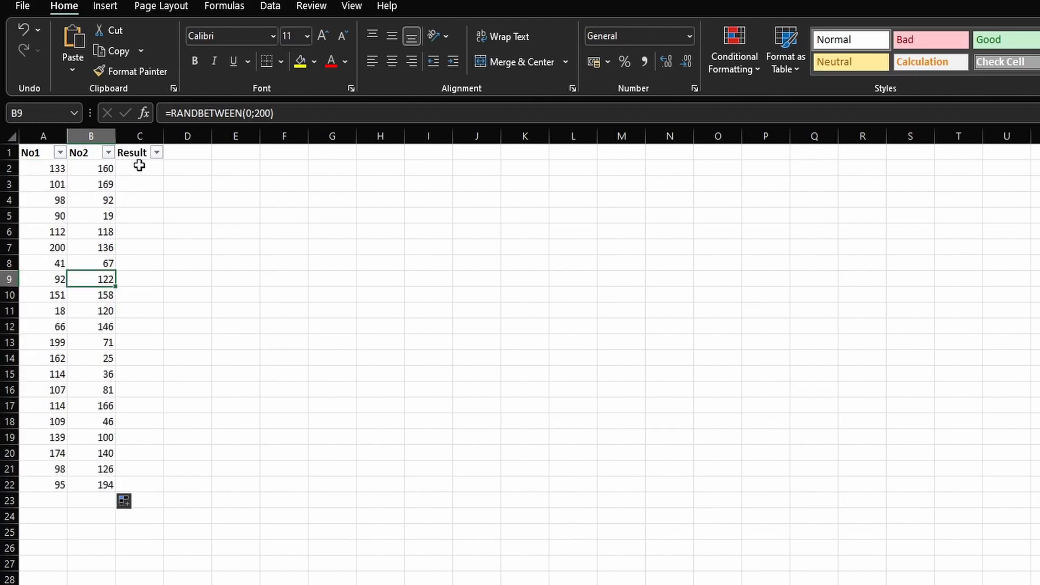
{"action": "left_click", "coordinate": [103, 167]}
{"action": "left_click", "coordinate": [307, 109]}
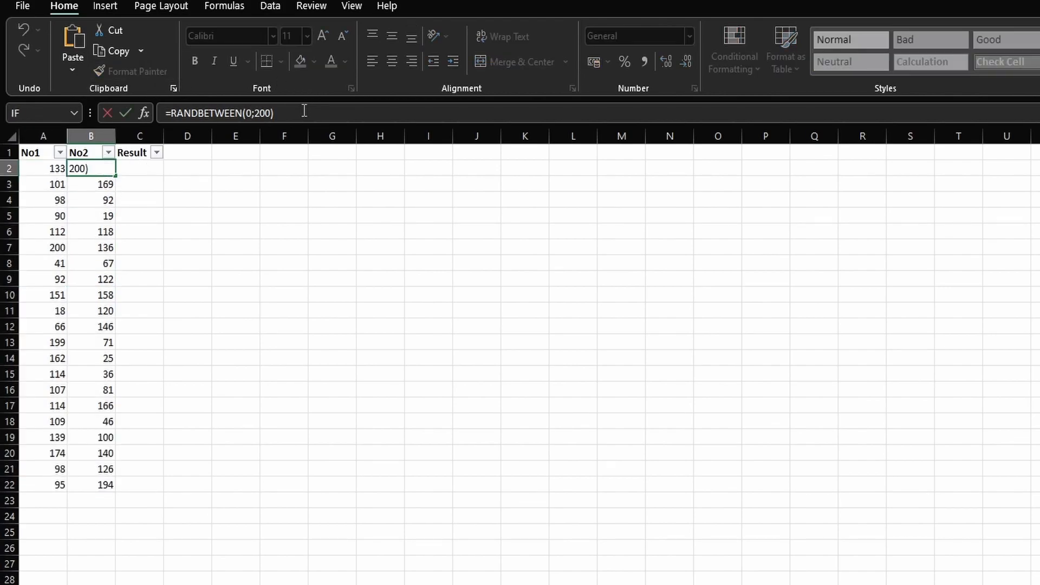
{"action": "key", "text": "Return"}
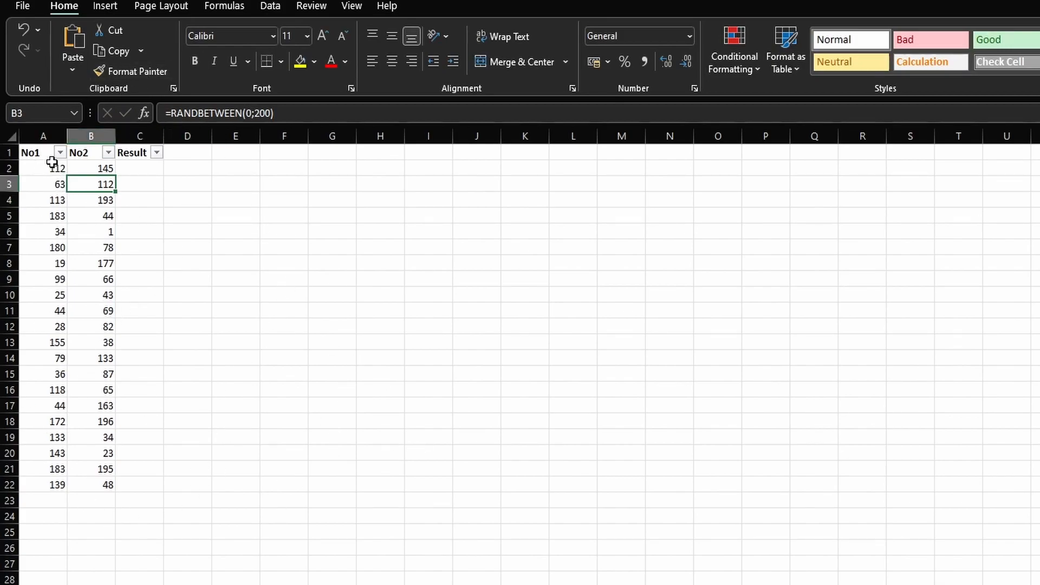
Step: Replace the random-number formulas in A2:B22 with static values by copying the range and pasting values only
{"action": "left_click_drag", "start_coordinate": [38, 168], "coordinate": [91, 486]}
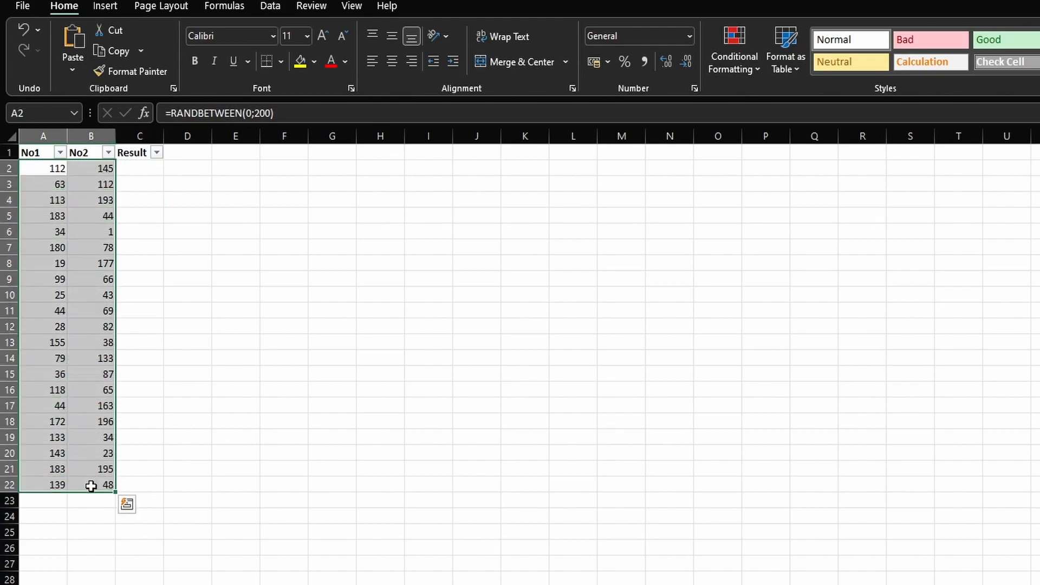
{"action": "key", "text": "ctrl+c"}
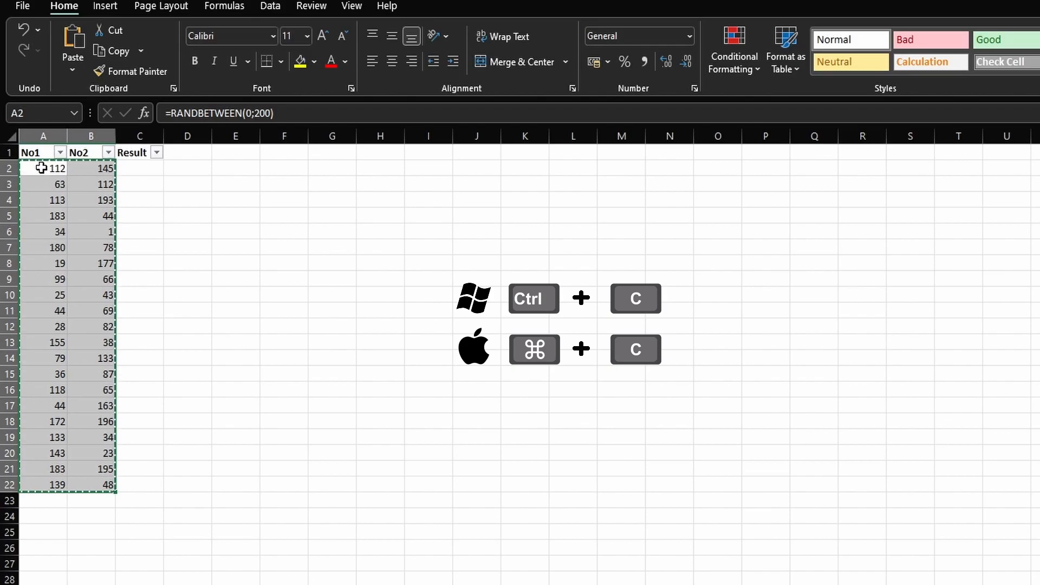
{"action": "left_click", "coordinate": [41, 168]}
{"action": "right_click", "coordinate": [41, 168]}
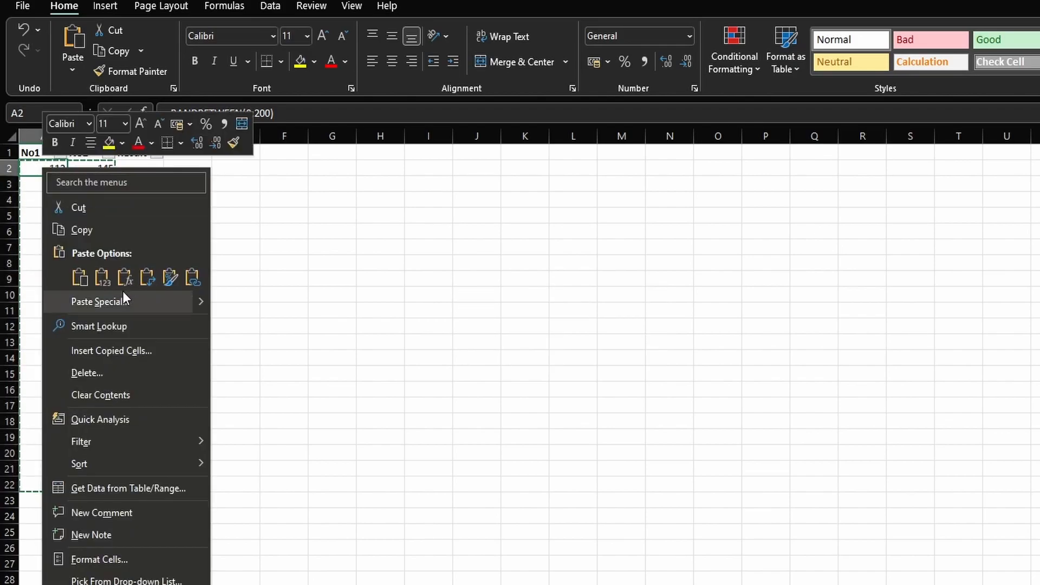
{"action": "left_click", "coordinate": [102, 279]}
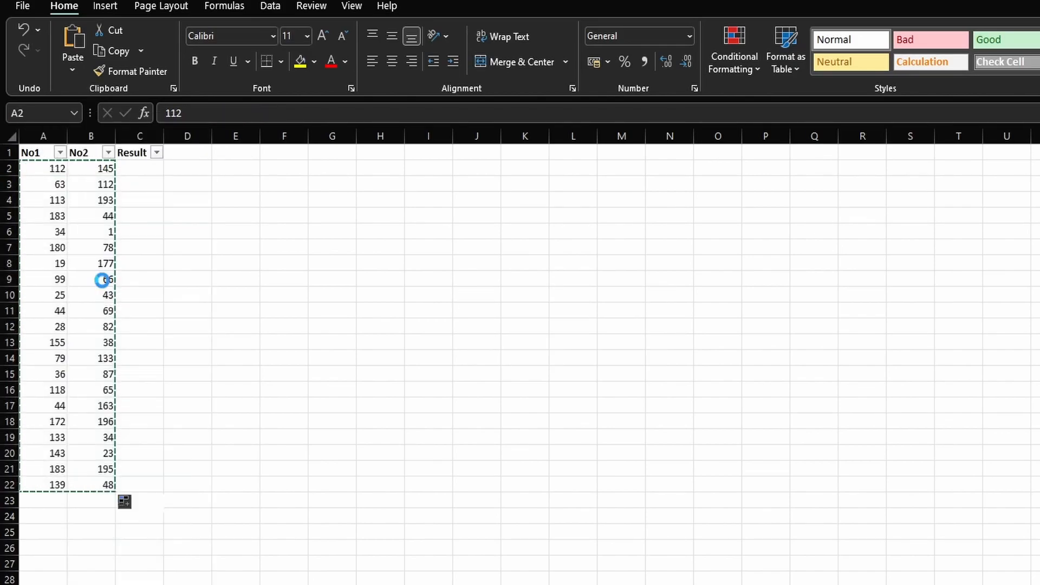
{"action": "left_click", "coordinate": [54, 182]}
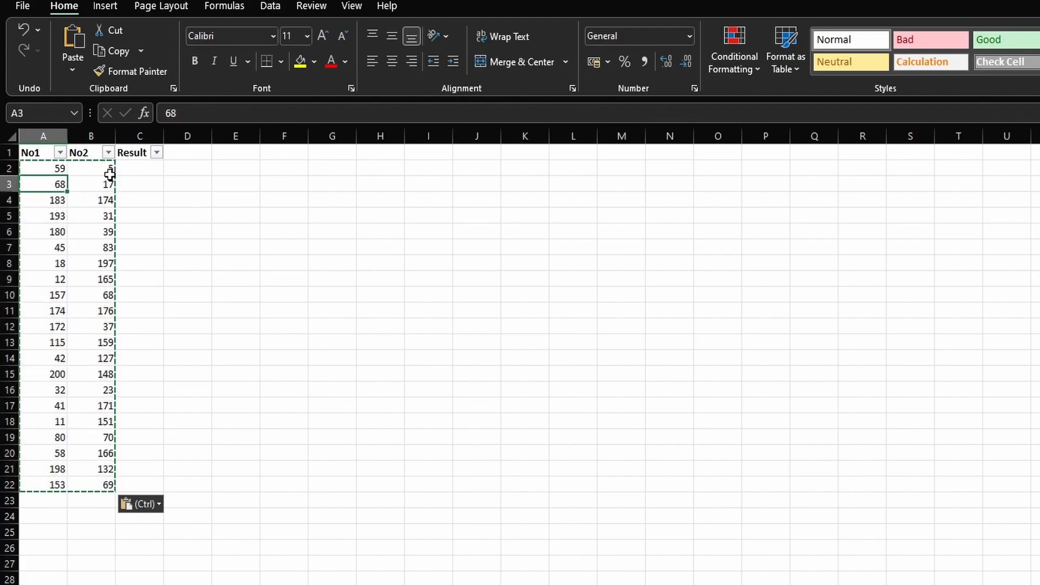
{"action": "left_click", "coordinate": [99, 245]}
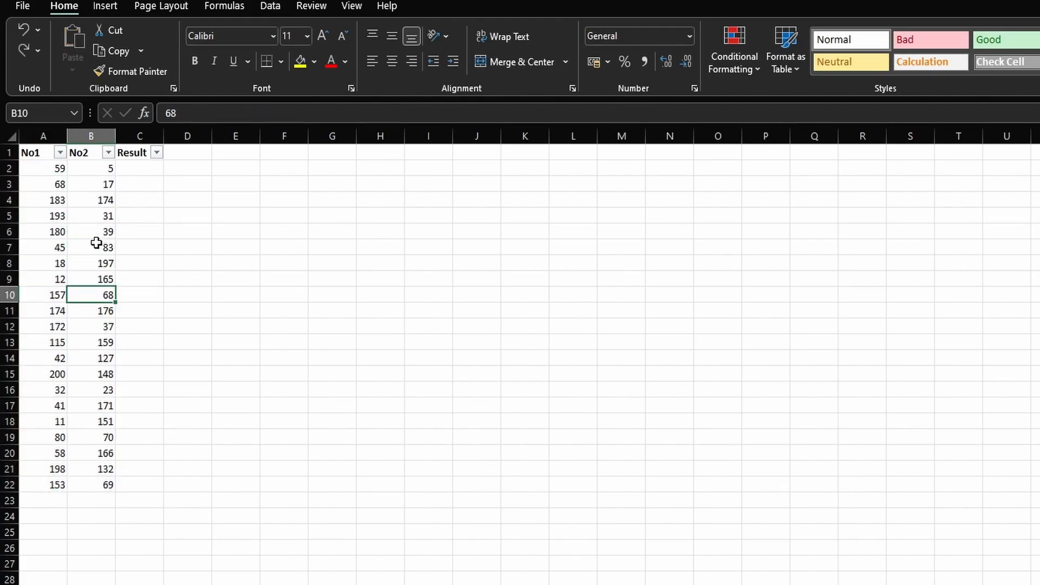
Step: Set the No2 values in B5, B9, B14 and B19 to 0
{"action": "left_click", "coordinate": [112, 215]}
{"action": "type", "text": "0"}
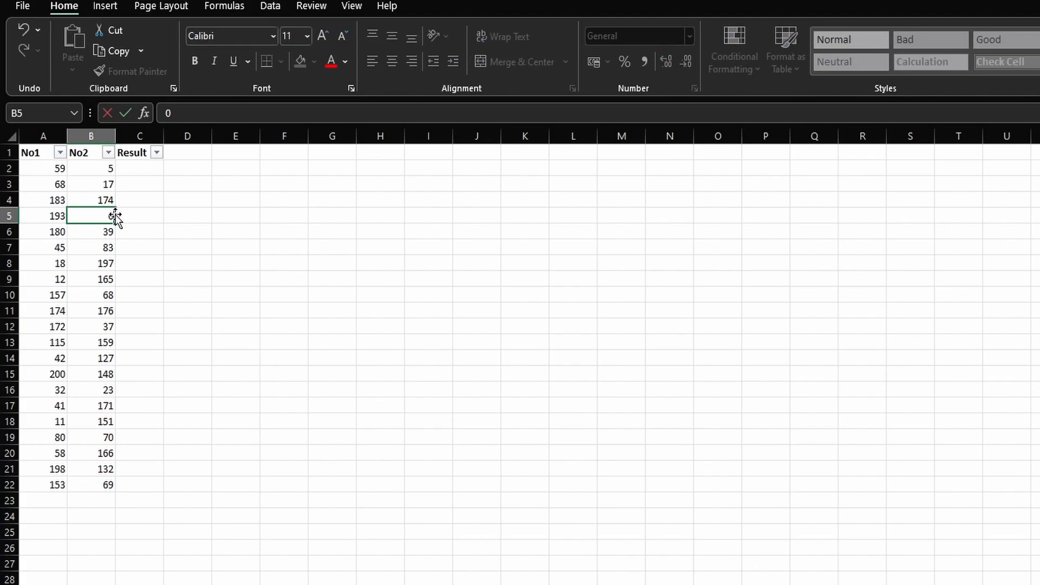
{"action": "key", "text": "Return"}
{"action": "key", "text": "Down"}
{"action": "key", "text": "Down"}
{"action": "key", "text": "Down"}
{"action": "type", "text": "0"}
{"action": "key", "text": "Return"}
{"action": "key", "text": "Down"}
{"action": "key", "text": "Down"}
{"action": "key", "text": "Down"}
{"action": "key", "text": "Down"}
{"action": "type", "text": "0"}
{"action": "key", "text": "Return"}
{"action": "key", "text": "Down"}
{"action": "key", "text": "Down"}
{"action": "key", "text": "Down"}
{"action": "key", "text": "Down"}
{"action": "type", "text": "0"}
{"action": "key", "text": "Return"}
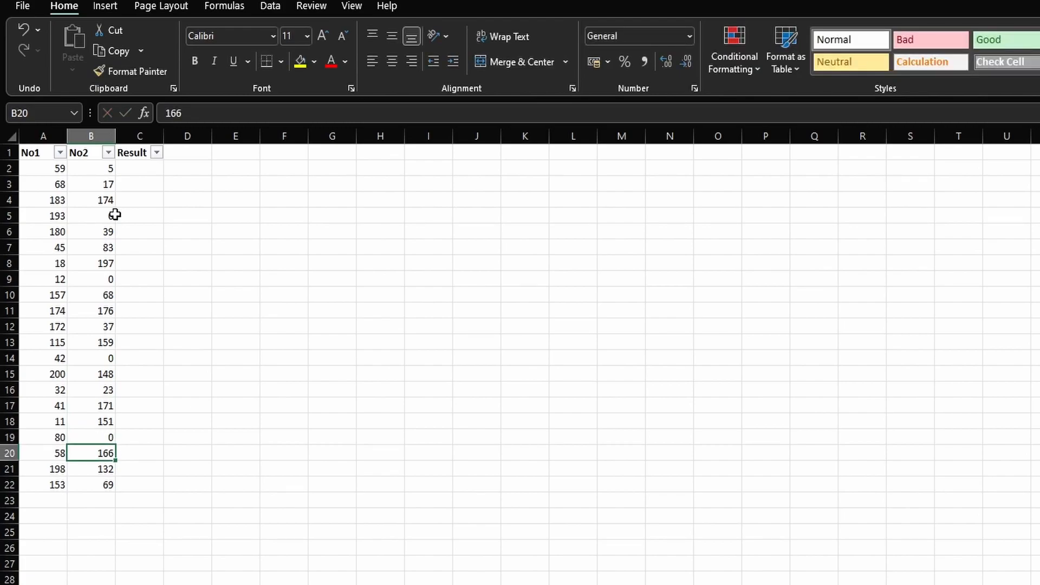
Step: Enter =A2/B2 in C2 to divide No1 by No2 in the Result column
{"action": "left_click", "coordinate": [157, 171]}
{"action": "type", "text": "="}
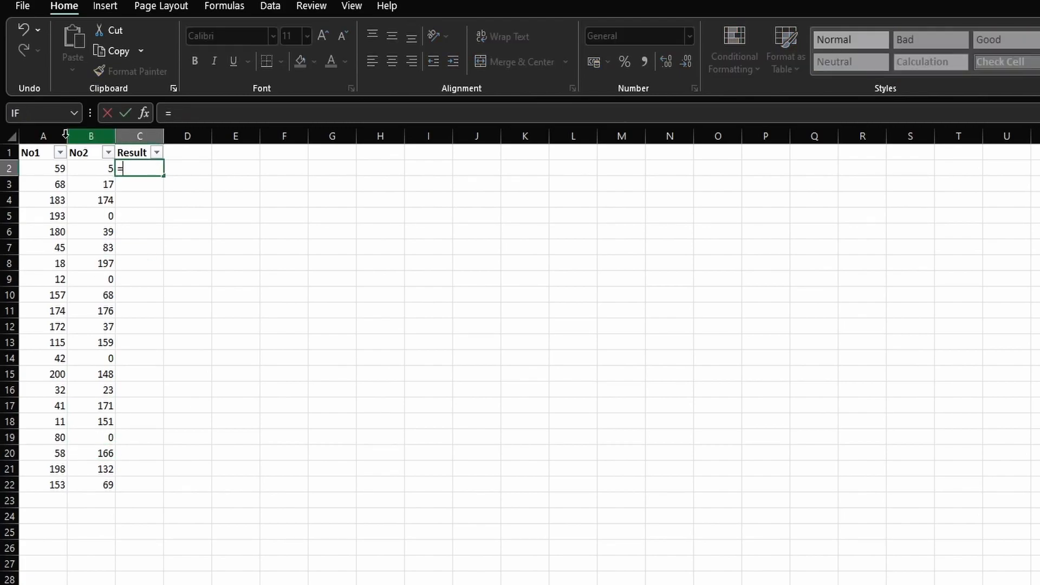
{"action": "left_click", "coordinate": [42, 167]}
{"action": "type", "text": "/"}
{"action": "left_click", "coordinate": [96, 165]}
{"action": "key", "text": "Return"}
Step: Fill the division formula from C2 down to C22 and examine the error explanation for C5
{"action": "left_click", "coordinate": [156, 171]}
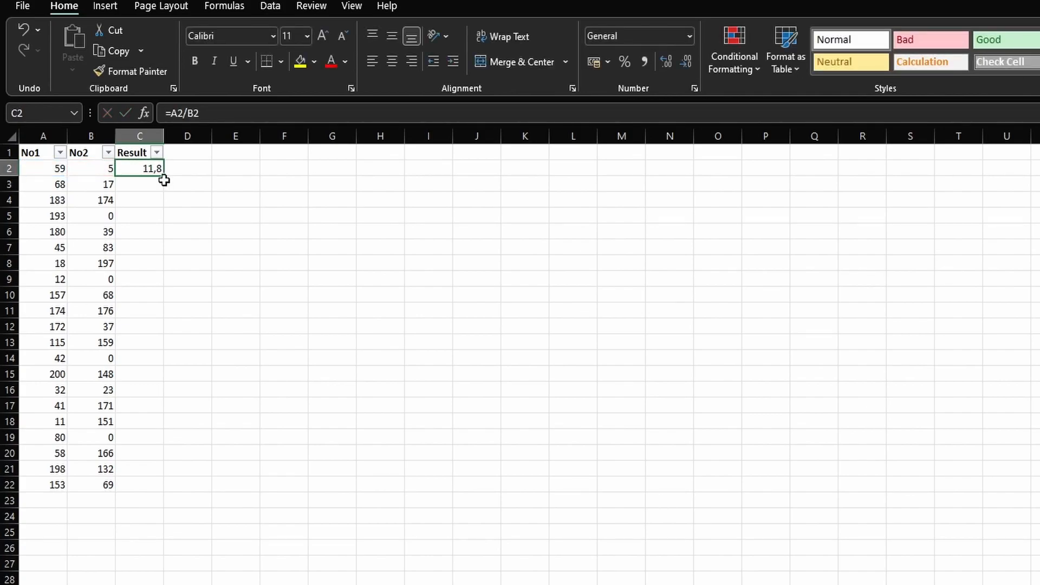
{"action": "left_click_drag", "start_coordinate": [163, 186], "coordinate": [161, 189]}
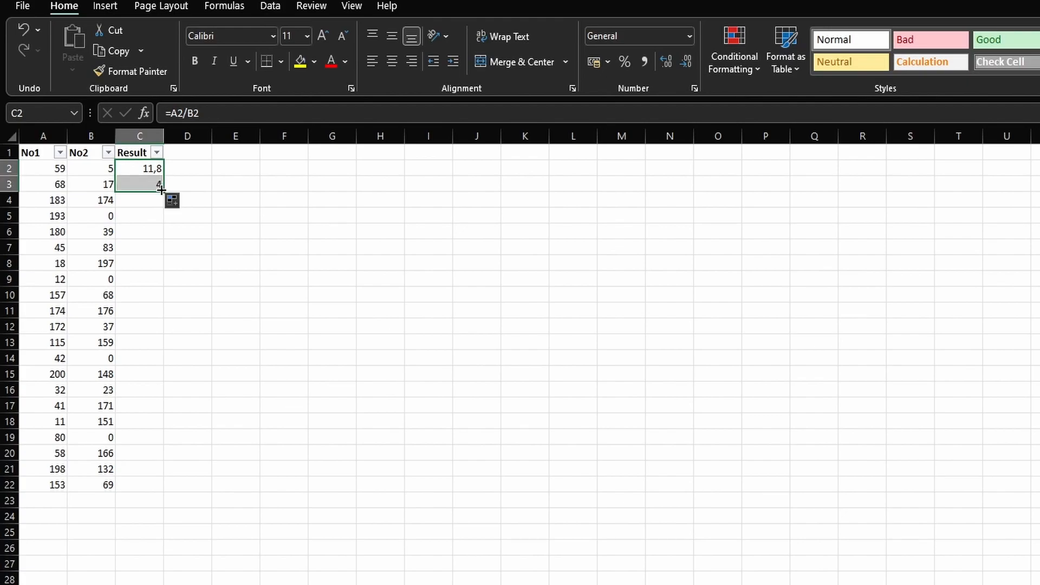
{"action": "double_click", "coordinate": [161, 189]}
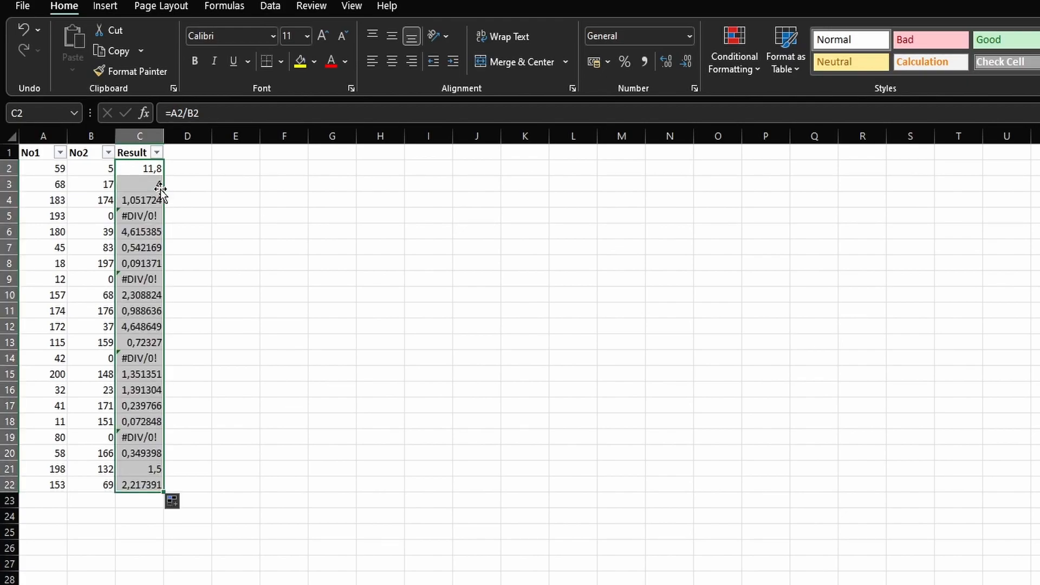
{"action": "left_click", "coordinate": [139, 216]}
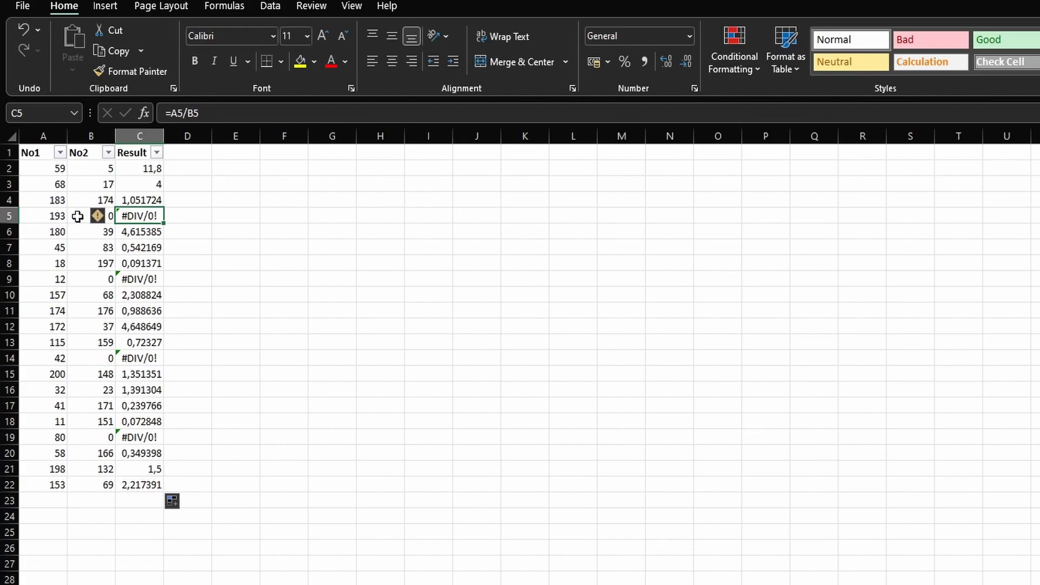
{"action": "mouse_move", "coordinate": [103, 217]}
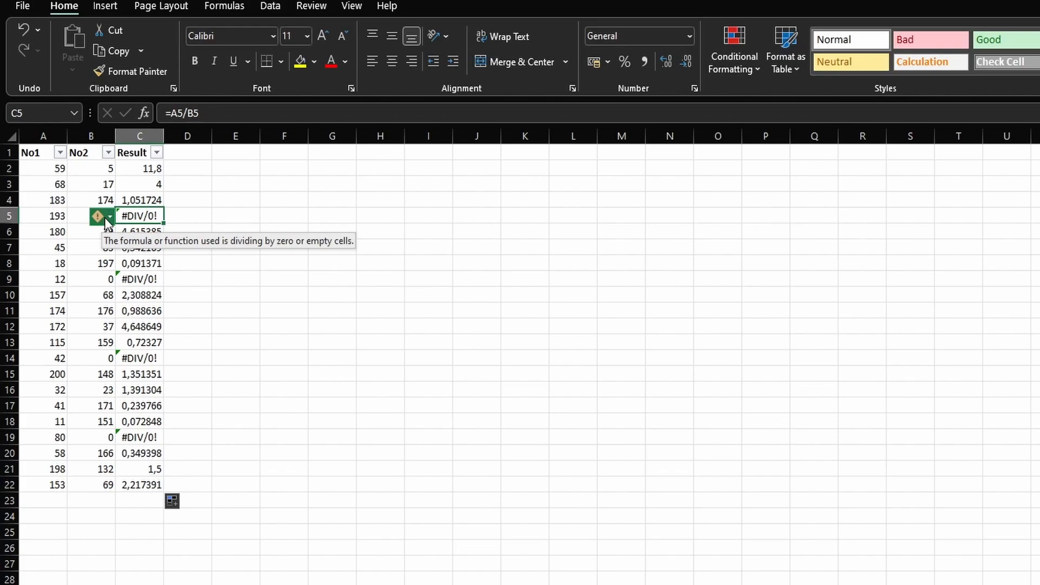
Step: Wrap the division in C2 with IFERROR and an empty-text fallback, giving =IFERROR(A2/B2;"")
{"action": "left_click", "coordinate": [150, 166]}
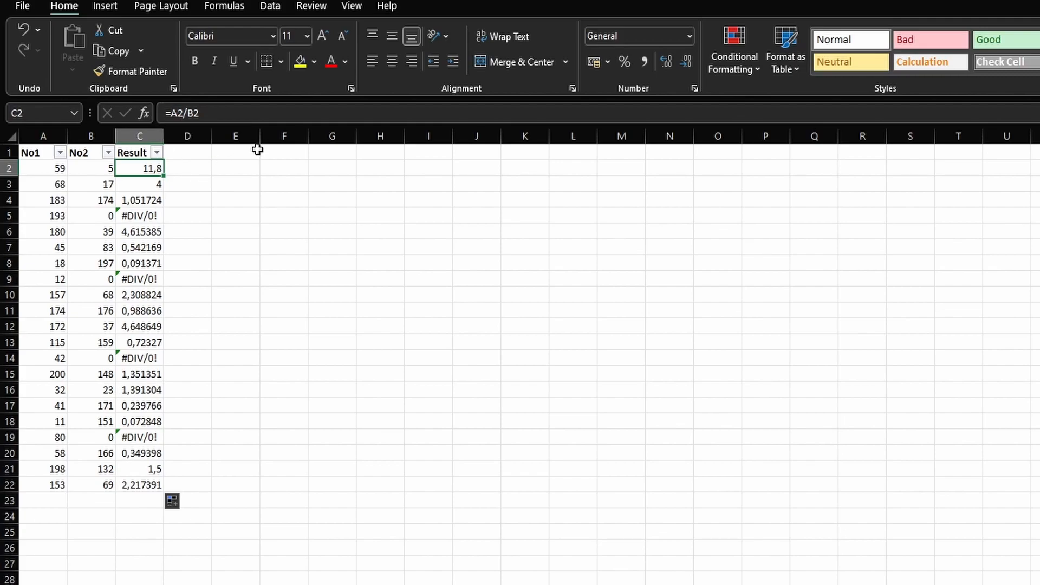
{"action": "left_click", "coordinate": [171, 114]}
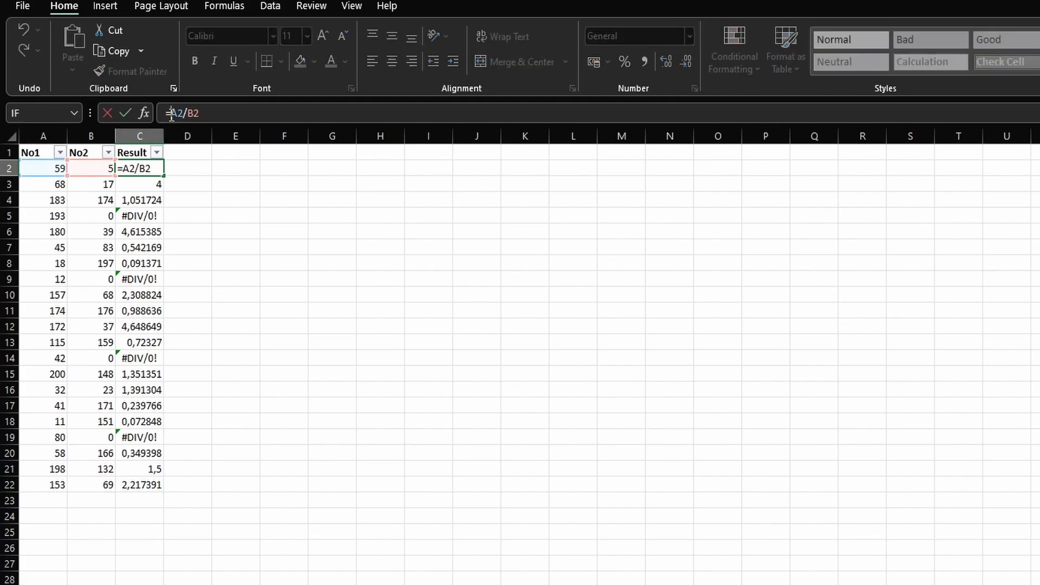
{"action": "type", "text": "i"}
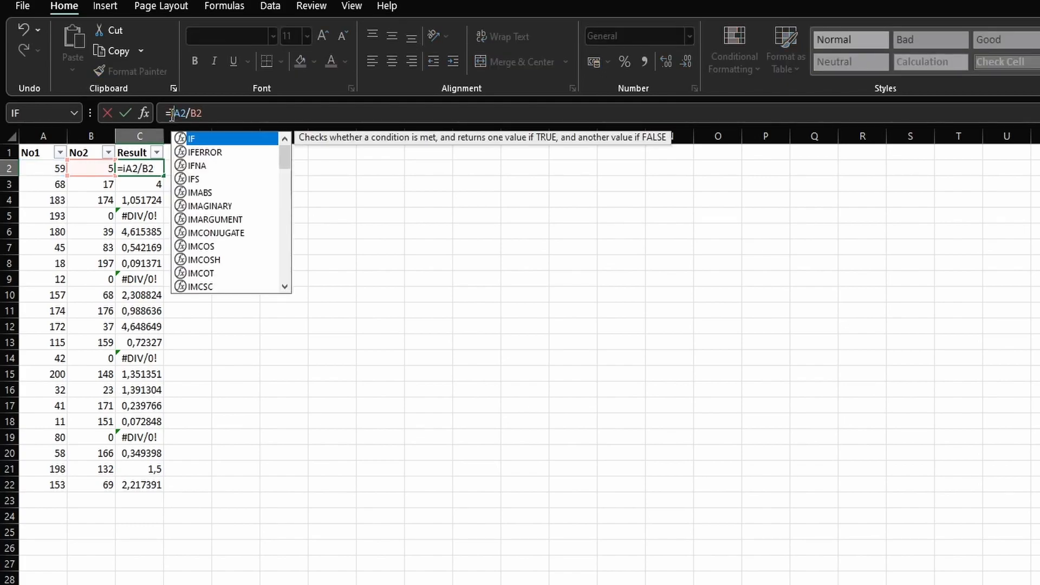
{"action": "key", "text": "Down"}
{"action": "key", "text": "Tab"}
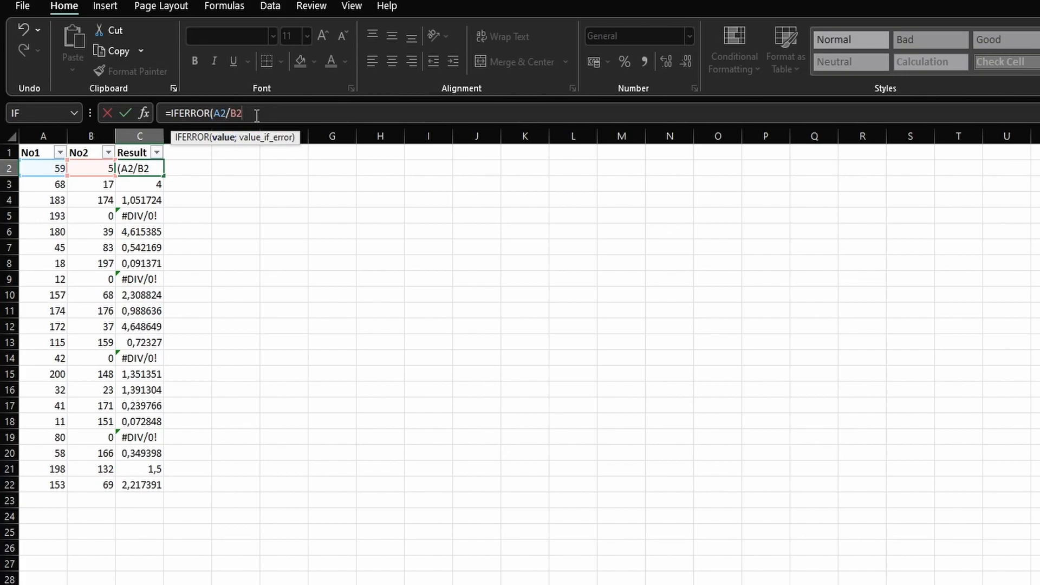
{"action": "type", "text": ";"}
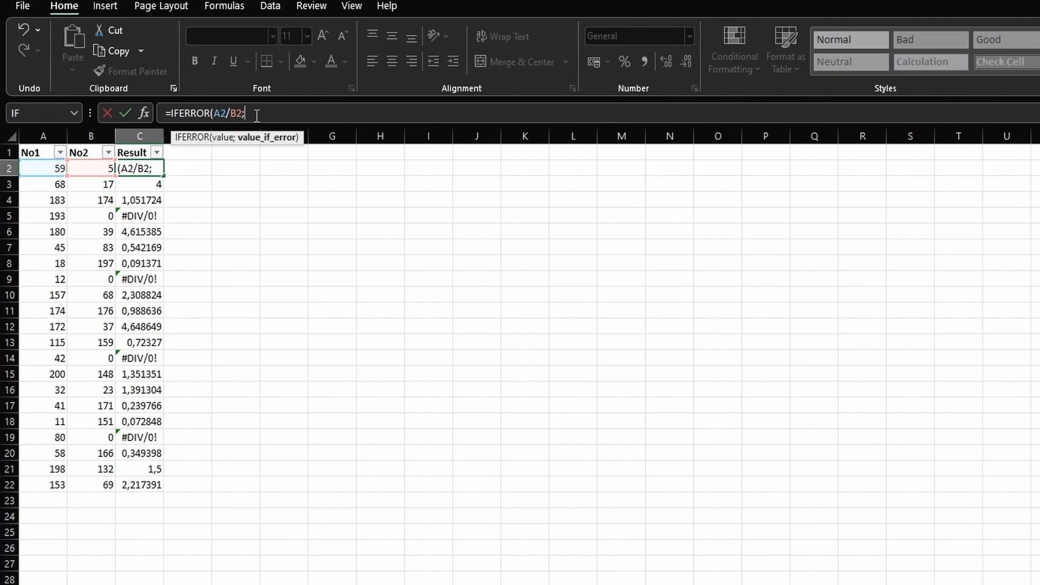
{"action": "type", "text": "\"\""}
{"action": "key", "text": "Return"}
Step: Fill the IFERROR formula from C2 down to C22 and check it in the zero-divisor rows C5, C9 and C14
{"action": "left_click", "coordinate": [132, 168]}
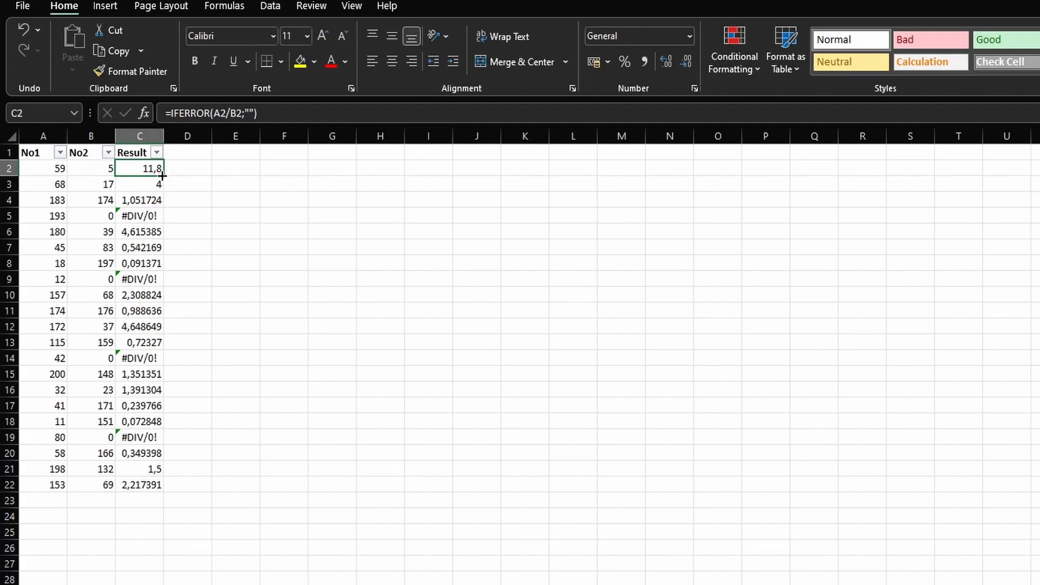
{"action": "double_click", "coordinate": [162, 175]}
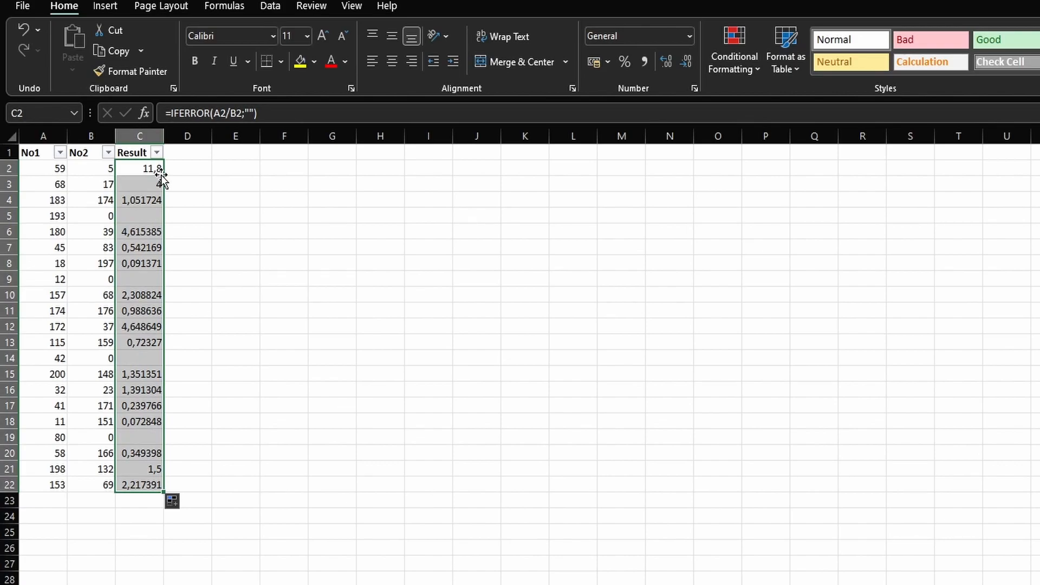
{"action": "left_click", "coordinate": [152, 215]}
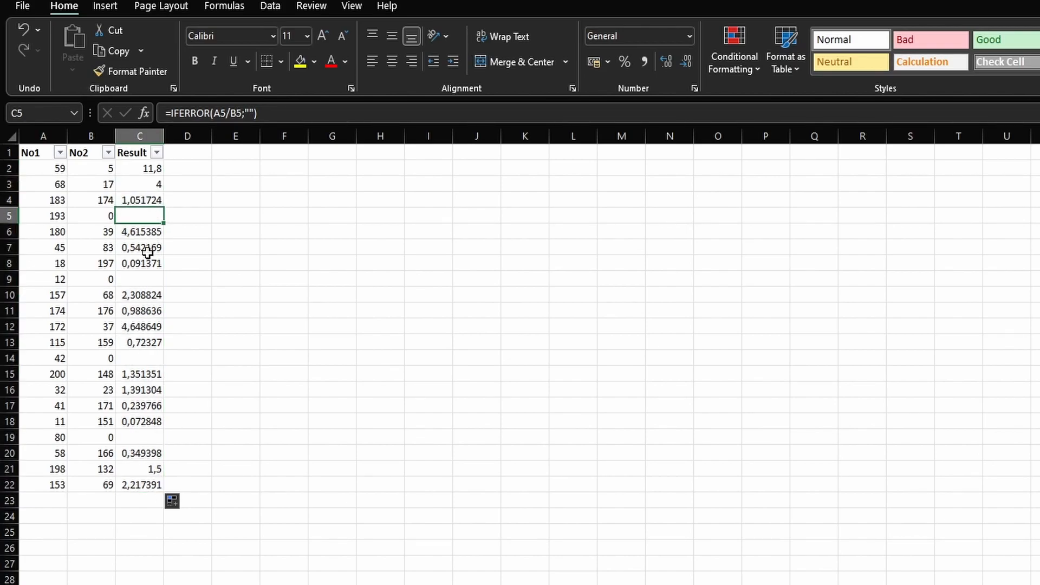
{"action": "left_click", "coordinate": [142, 281]}
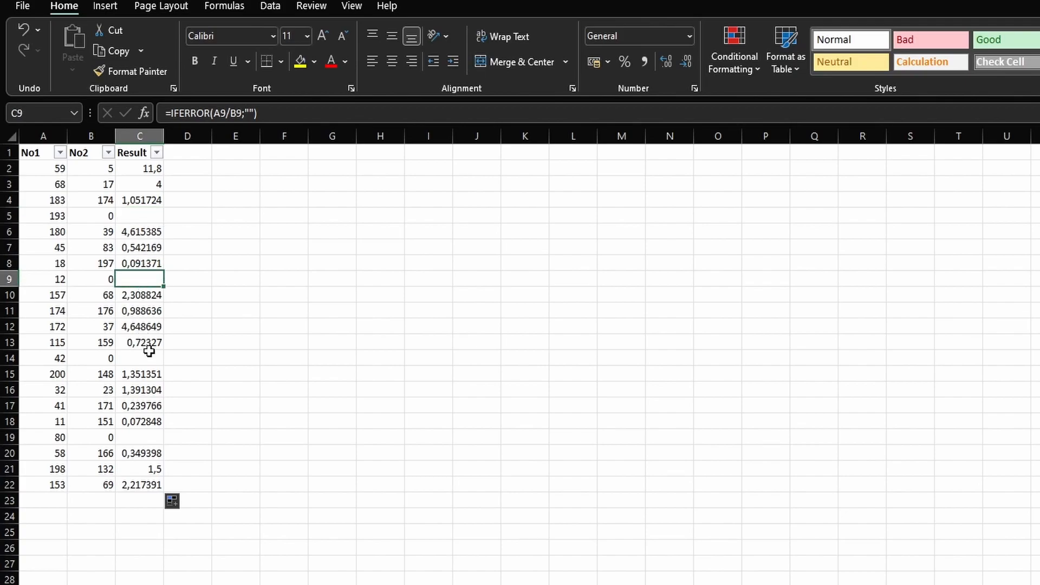
{"action": "left_click", "coordinate": [142, 293]}
{"action": "left_click", "coordinate": [148, 354]}
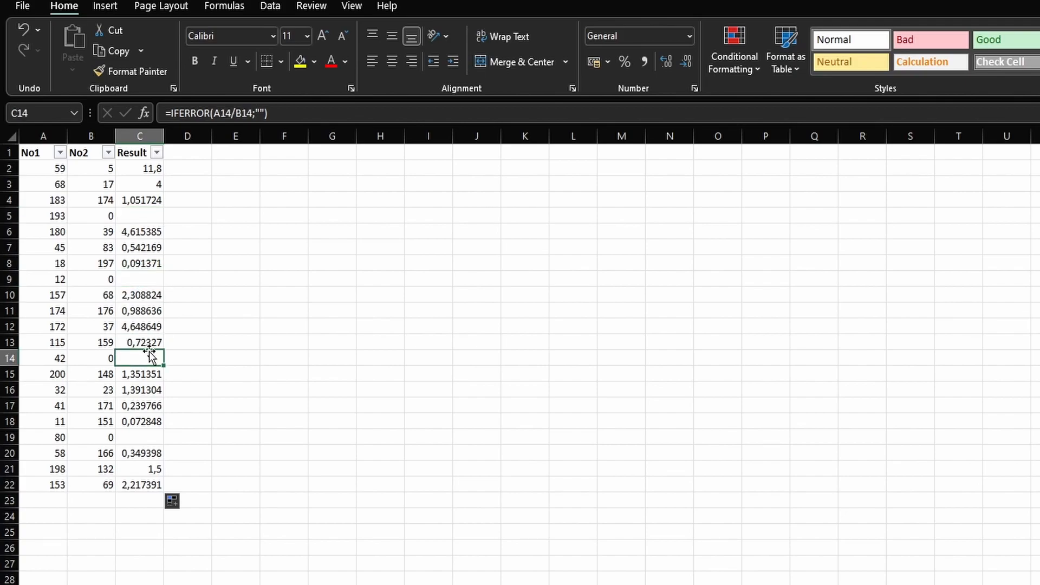
Step: Change the IFERROR fallback value in C2 to 100 and fill the formula down to C22
{"action": "left_click", "coordinate": [159, 437]}
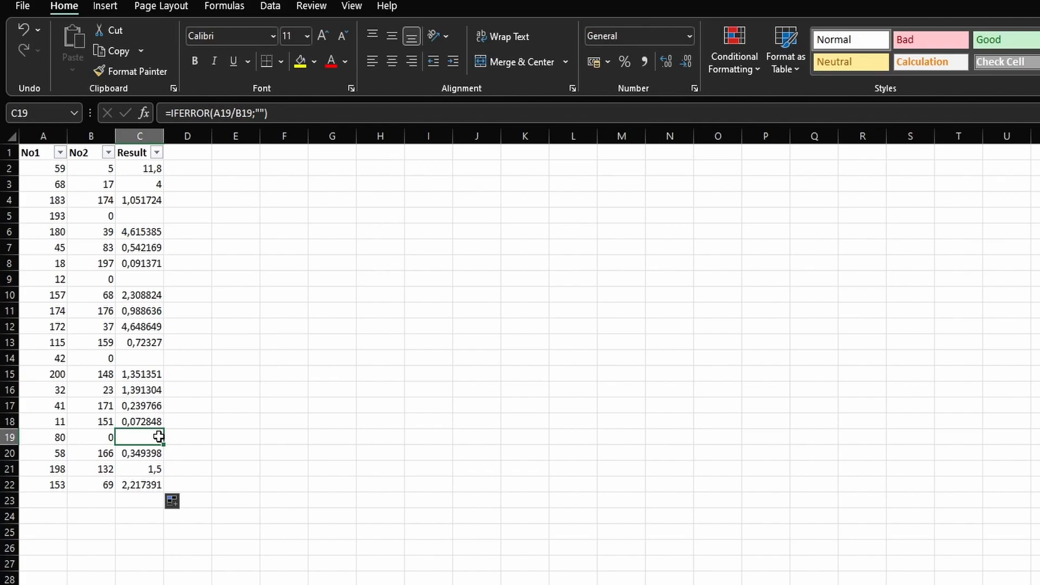
{"action": "left_click", "coordinate": [143, 167]}
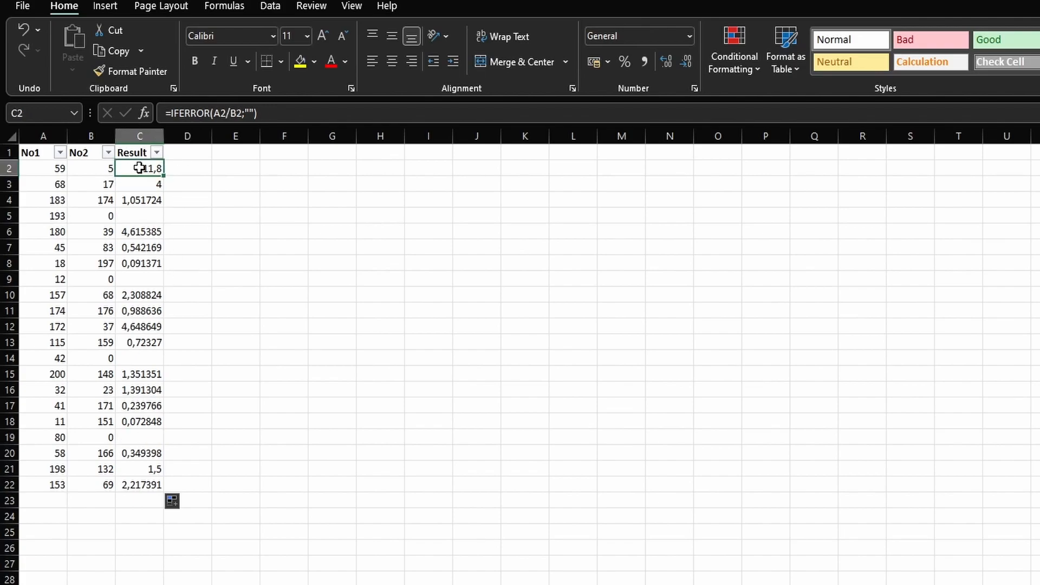
{"action": "left_click", "coordinate": [253, 114]}
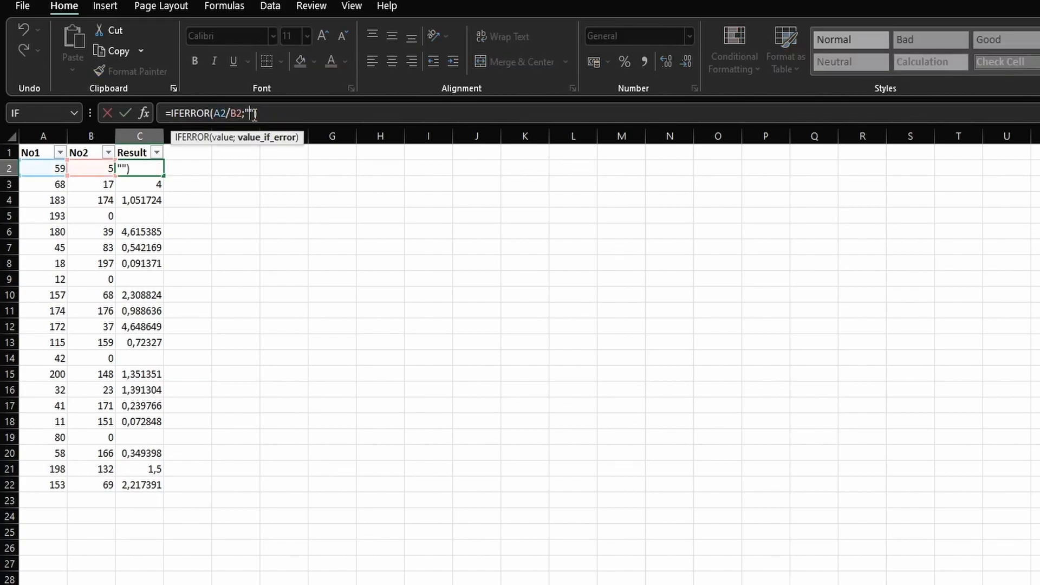
{"action": "key", "text": "BackSpace"}
{"action": "key", "text": "BackSpace"}
{"action": "type", "text": "100"}
{"action": "key", "text": "Return"}
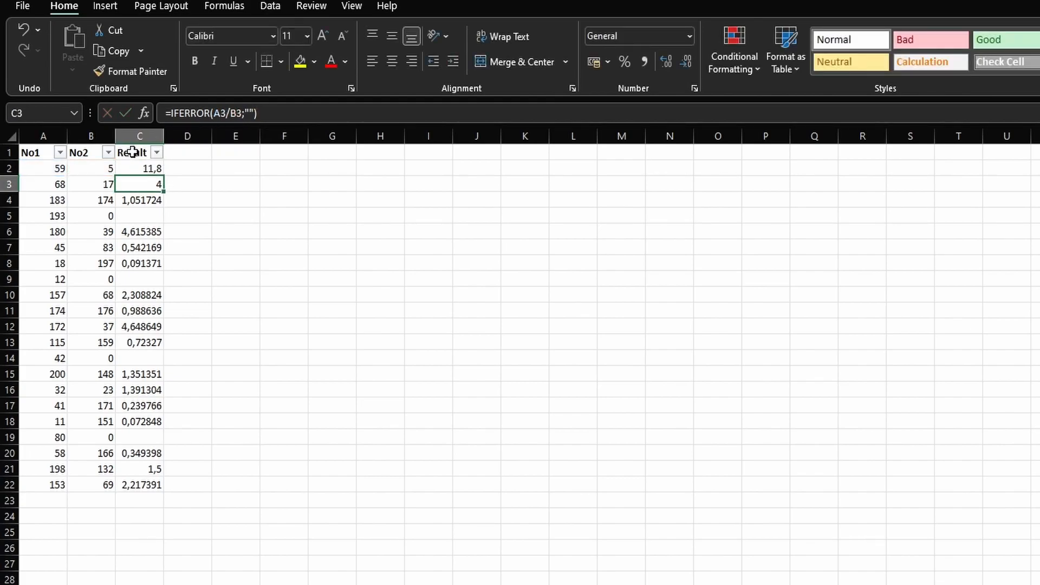
{"action": "left_click", "coordinate": [142, 172]}
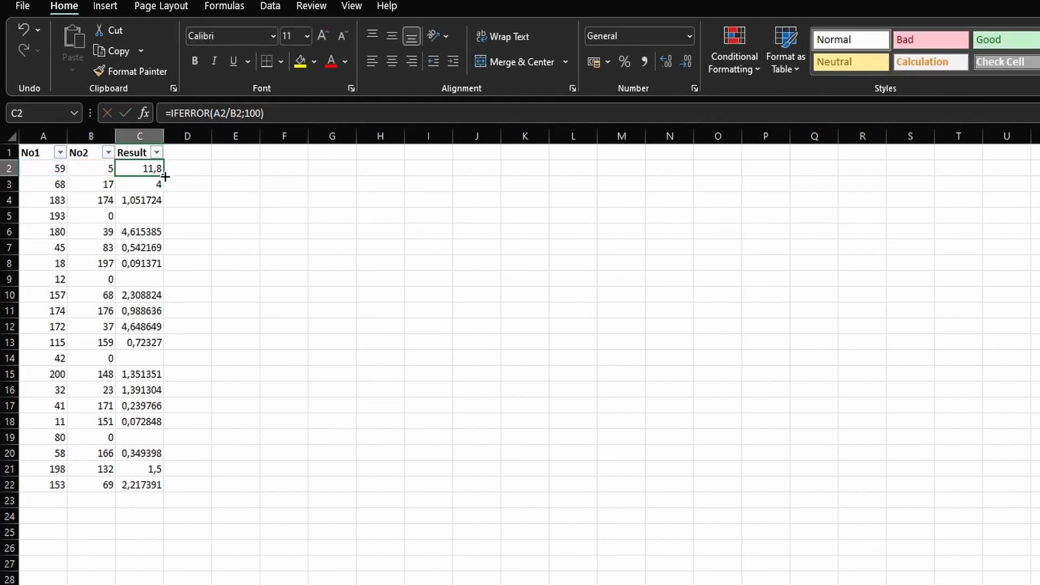
{"action": "double_click", "coordinate": [164, 176]}
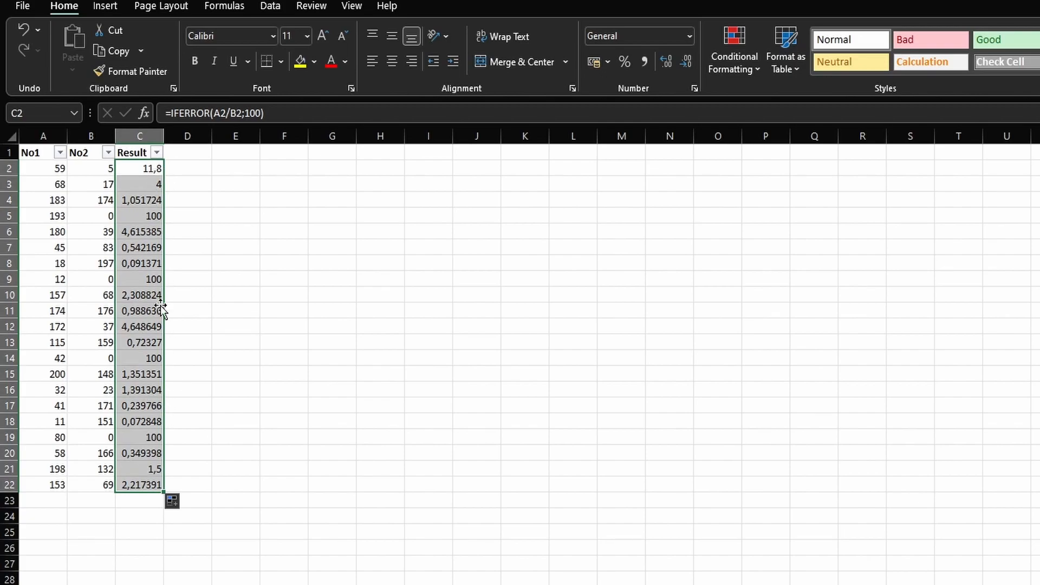
Step: Replace the IFERROR fallback in C2 with the text "Not Possible" and fill the formula down to C22
{"action": "left_click", "coordinate": [259, 113]}
{"action": "key", "text": "BackSpace"}
{"action": "key", "text": "BackSpace"}
{"action": "key", "text": "BackSpace"}
{"action": "type", "text": "\"\""}
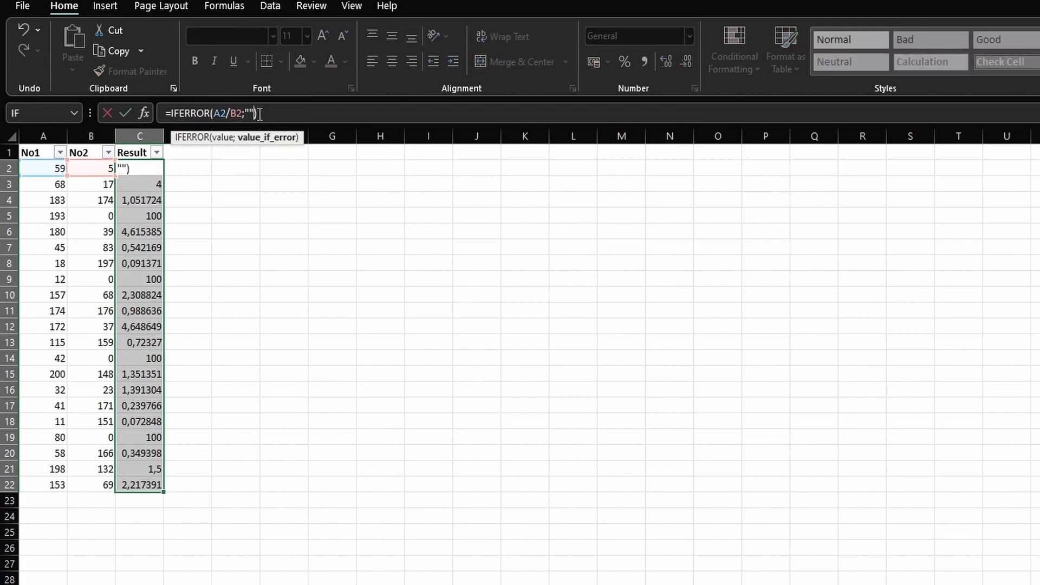
{"action": "type", "text": "Not Possible"}
{"action": "key", "text": "Return"}
{"action": "left_click", "coordinate": [151, 168]}
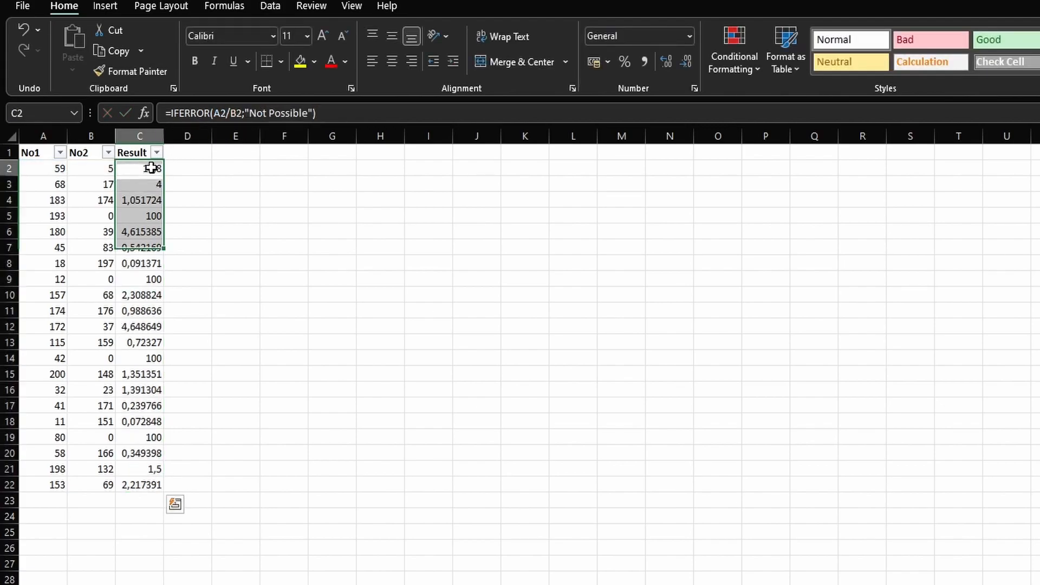
{"action": "double_click", "coordinate": [163, 176]}
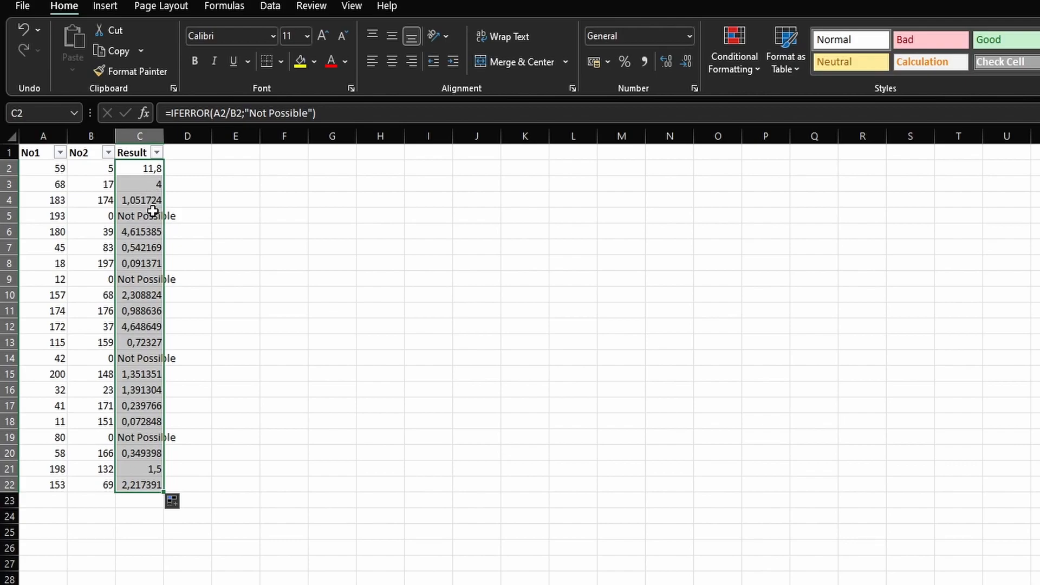
Step: Set the IFERROR fallback in C2 back to empty text, giving =IFERROR(A2/B2;""), and fill it down to C22
{"action": "left_click", "coordinate": [309, 115]}
{"action": "key", "text": "BackSpace"}
{"action": "key", "text": "BackSpace"}
{"action": "key", "text": "BackSpace"}
{"action": "key", "text": "BackSpace"}
{"action": "key", "text": "BackSpace"}
{"action": "key", "text": "BackSpace"}
{"action": "key", "text": "BackSpace"}
{"action": "key", "text": "BackSpace"}
{"action": "key", "text": "BackSpace"}
{"action": "key", "text": "BackSpace"}
{"action": "key", "text": "BackSpace"}
{"action": "key", "text": "BackSpace"}
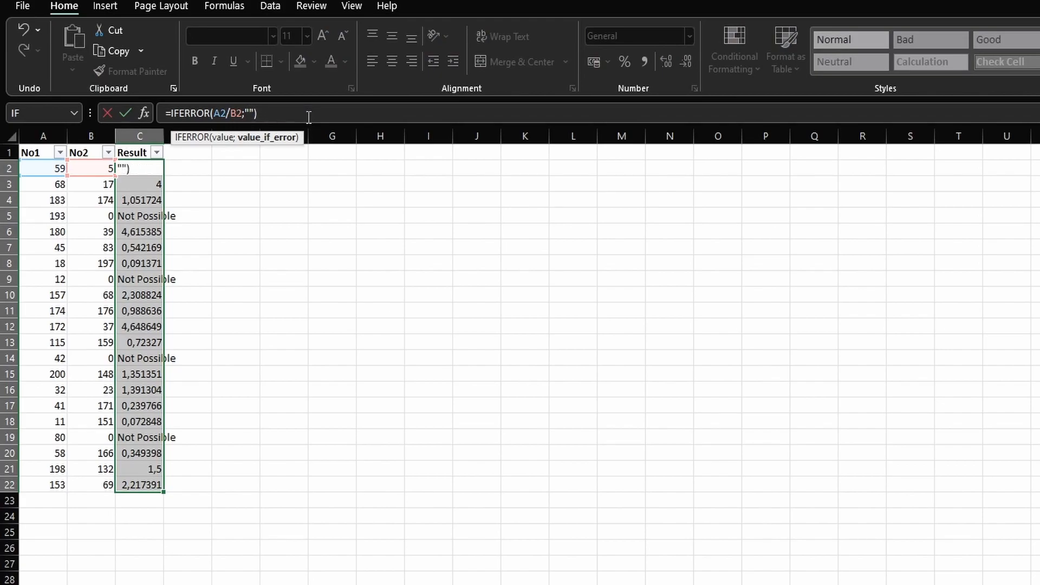
{"action": "key", "text": "Return"}
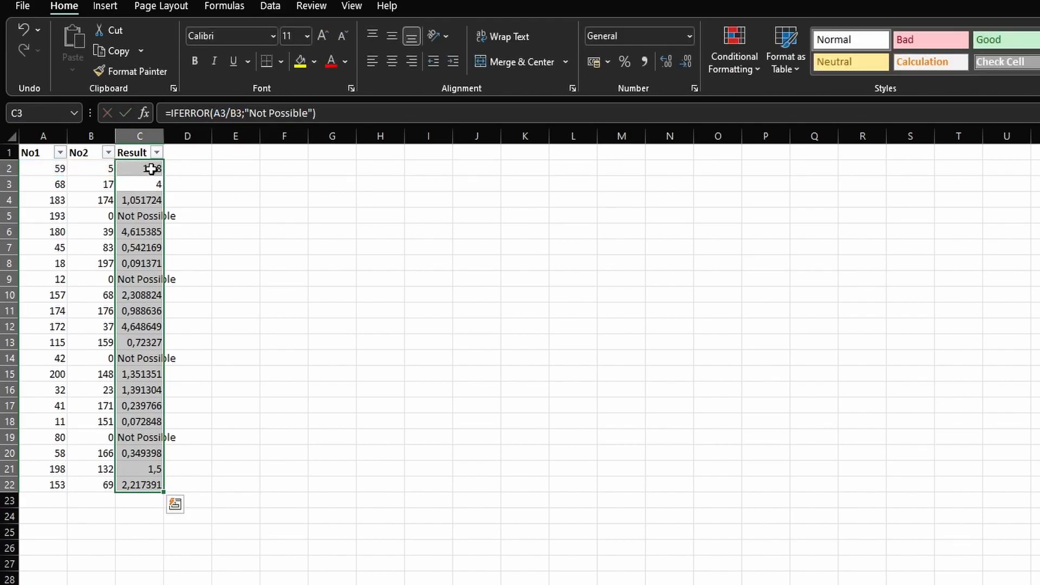
{"action": "left_click", "coordinate": [151, 169]}
{"action": "double_click", "coordinate": [162, 176]}
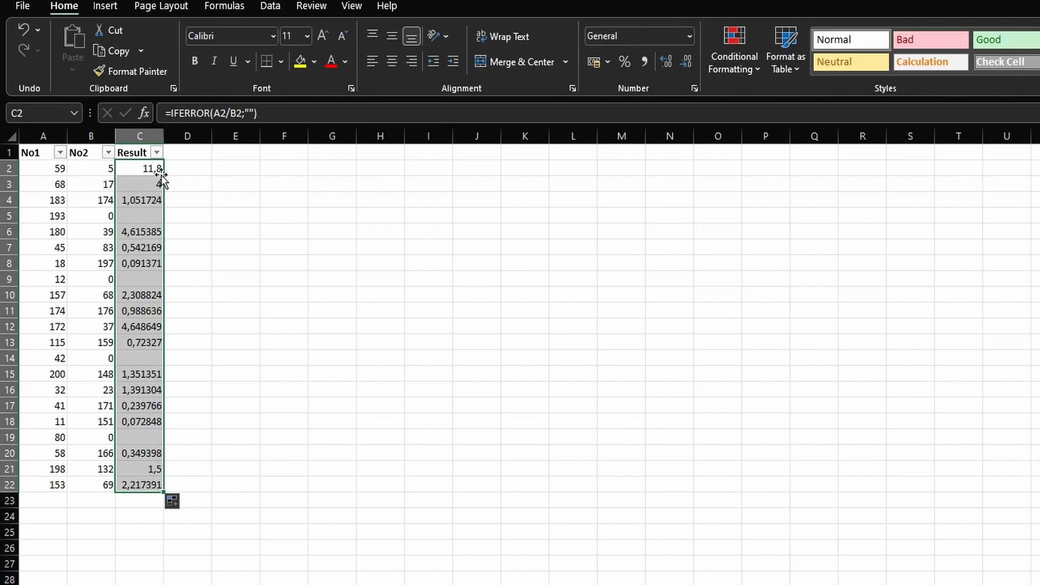
Step: Sort the Result column from smallest to largest and select the blank result cells C19:C22
{"action": "left_click", "coordinate": [156, 152]}
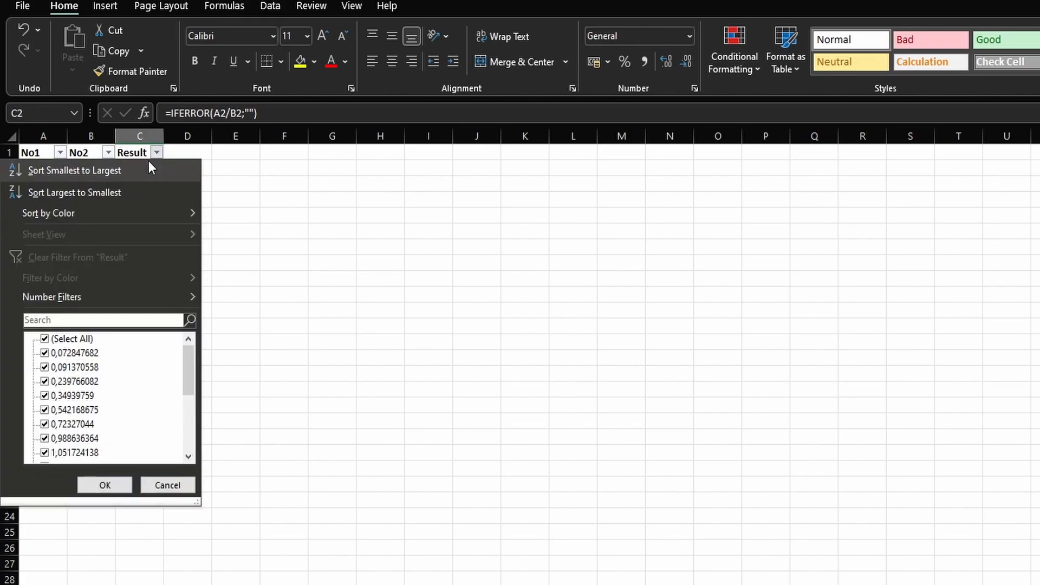
{"action": "left_click", "coordinate": [147, 165]}
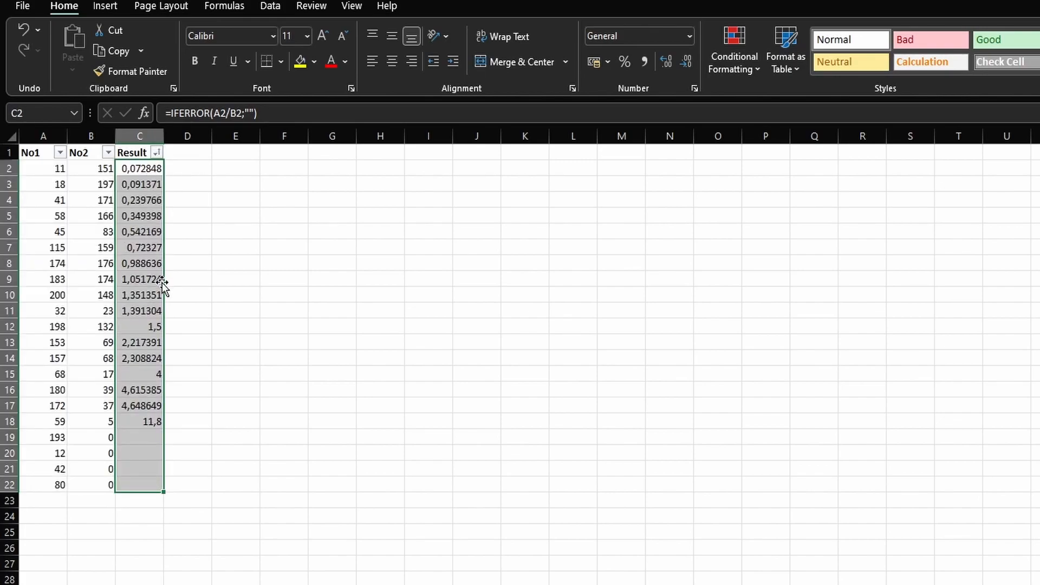
{"action": "left_click", "coordinate": [150, 435]}
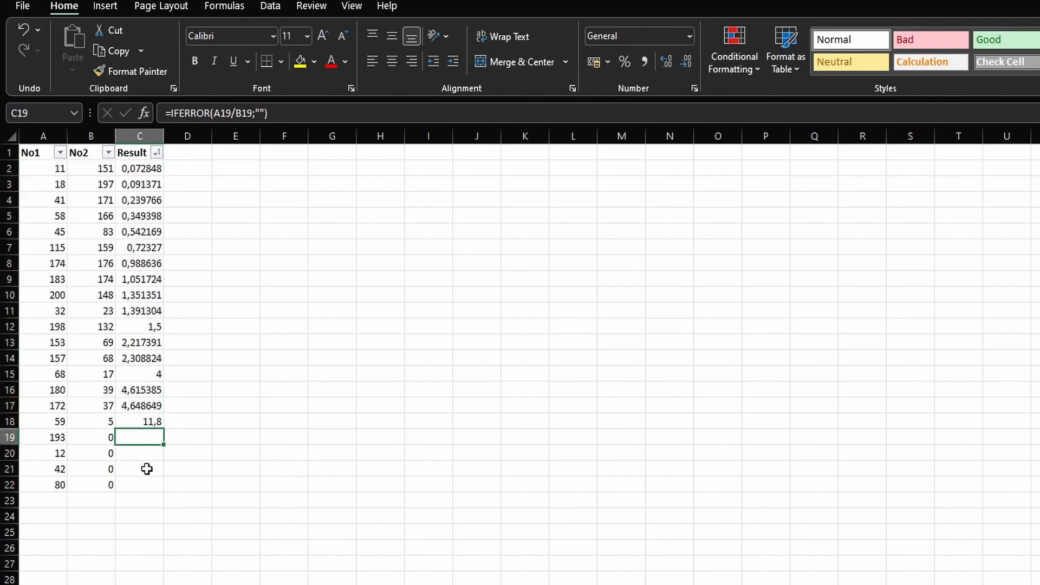
{"action": "left_click_drag", "start_coordinate": [146, 485], "coordinate": [136, 441]}
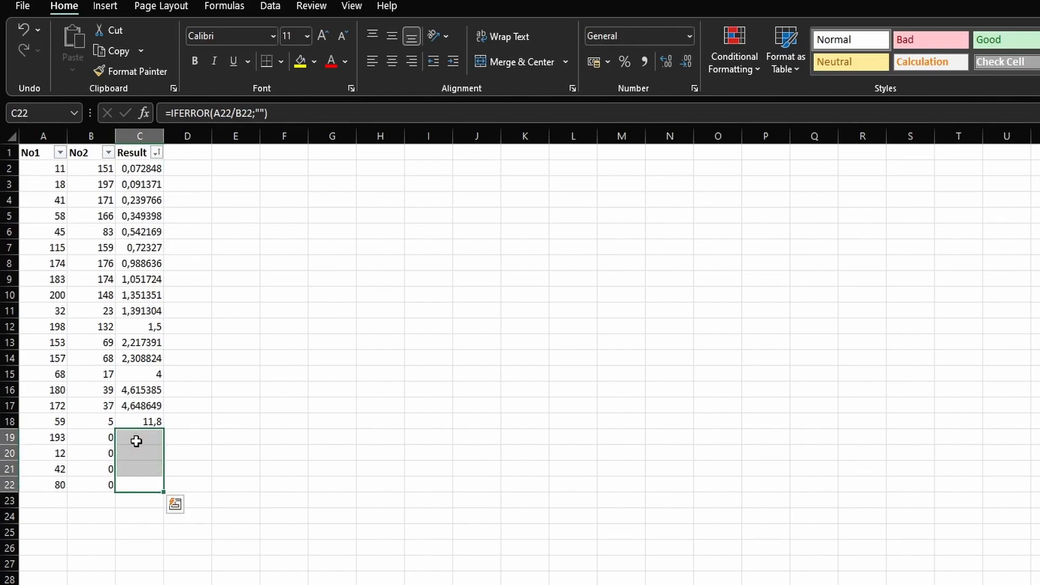